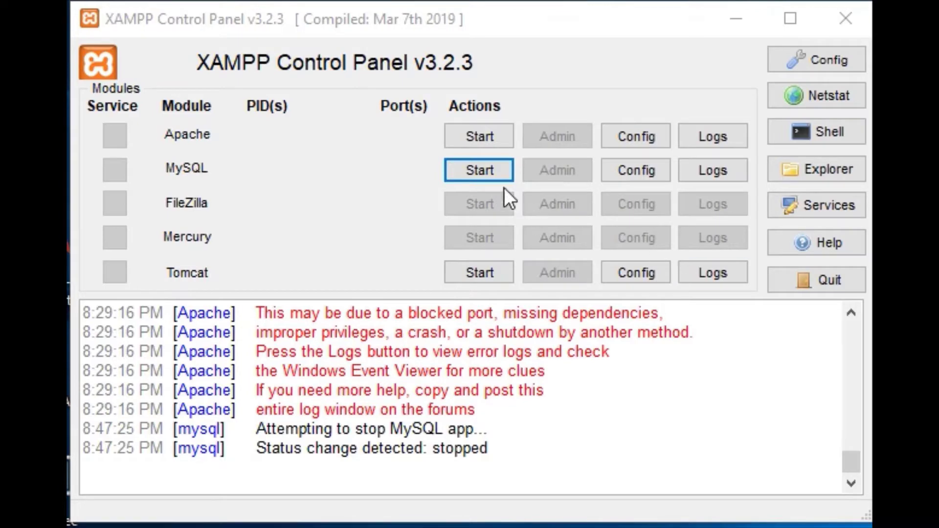
- Start MySQL and confirm it is running, then attempt to start Apache
click(463, 166)
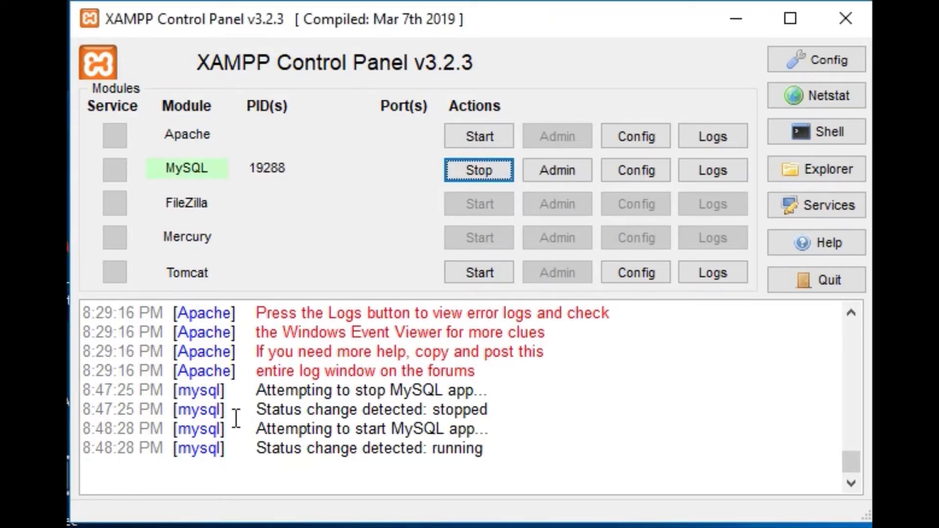
drag(254, 448, 488, 454)
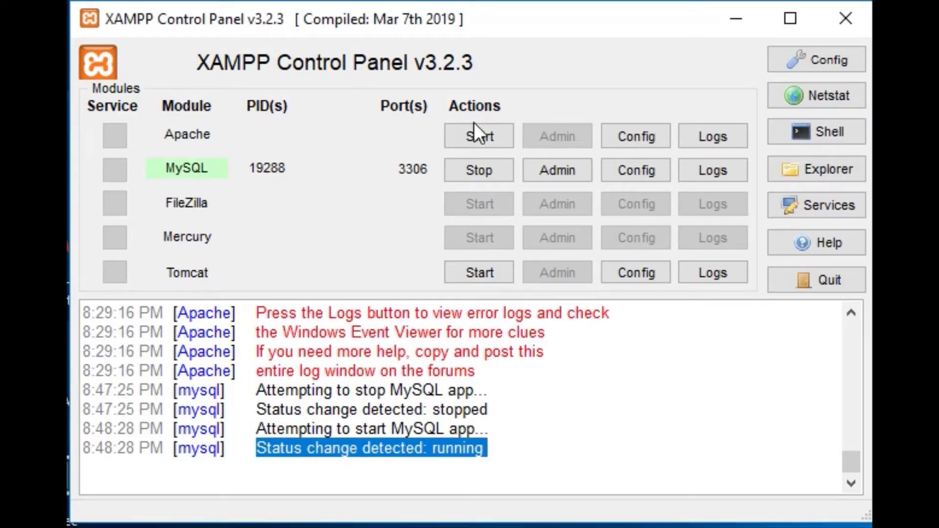
click(495, 130)
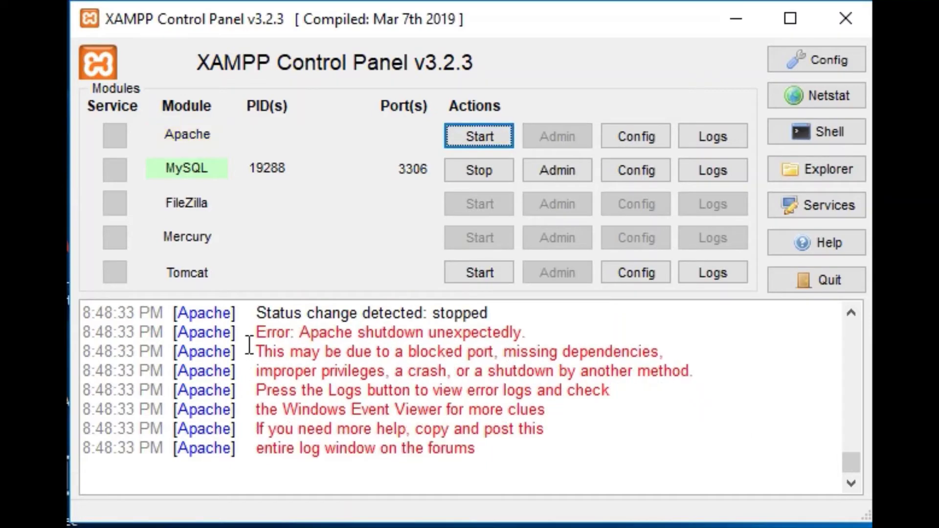
- Review Apache's stop error and open httpd.conf from Apache's Config menu
drag(253, 351, 533, 391)
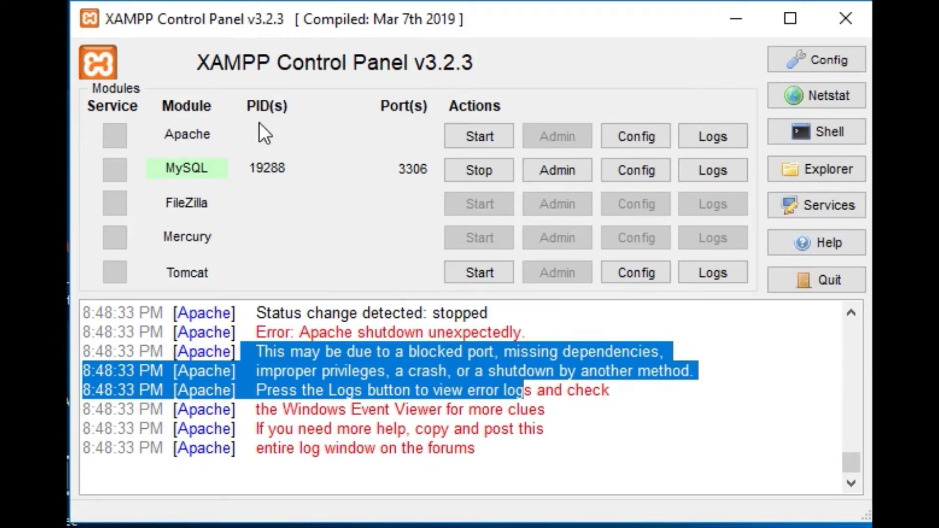
click(639, 139)
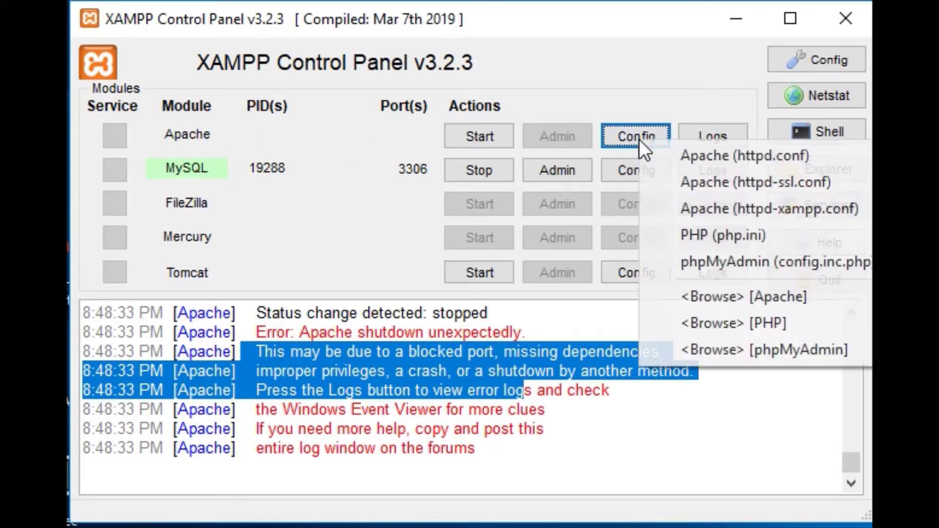
click(668, 158)
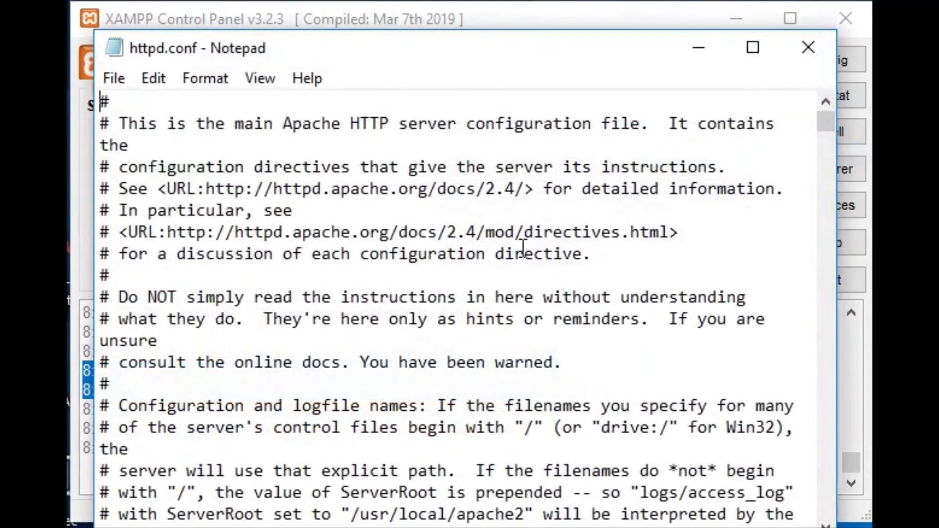
- Change every port 80 entry in httpd.conf, including Listen and ServerName, to 8080
key(ctrl+f)
text(80)
key(Return)
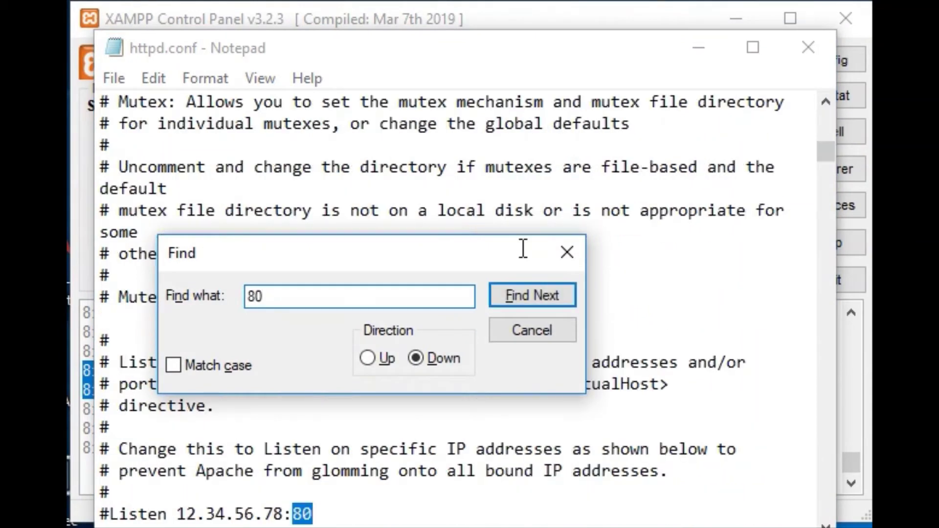
click(323, 514)
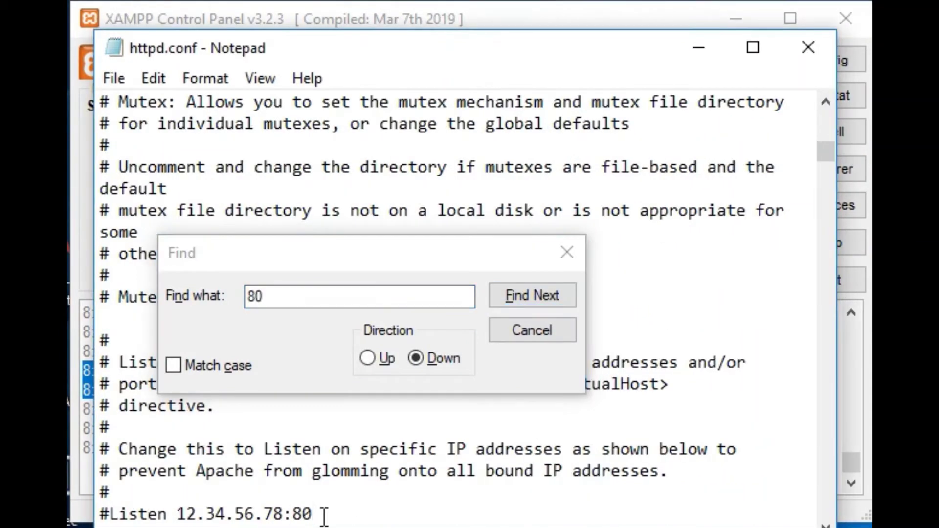
text(80)
click(535, 292)
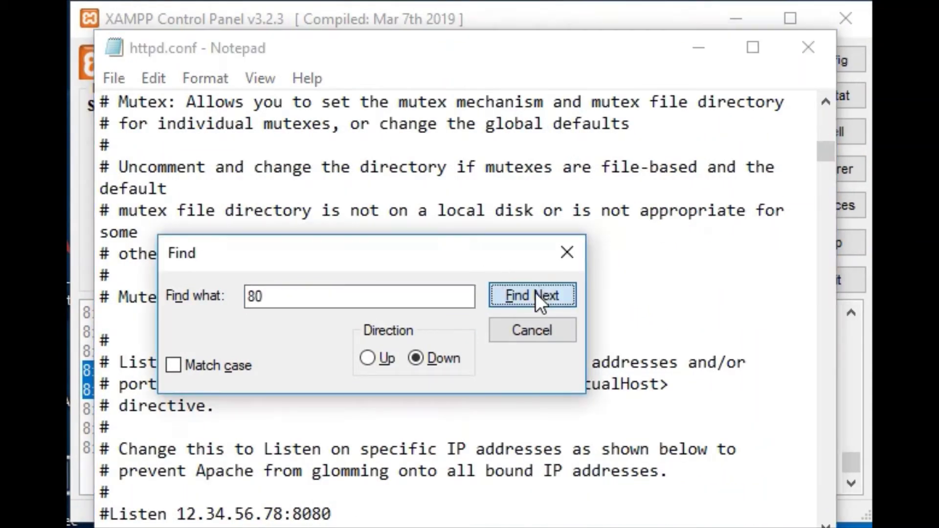
click(204, 514)
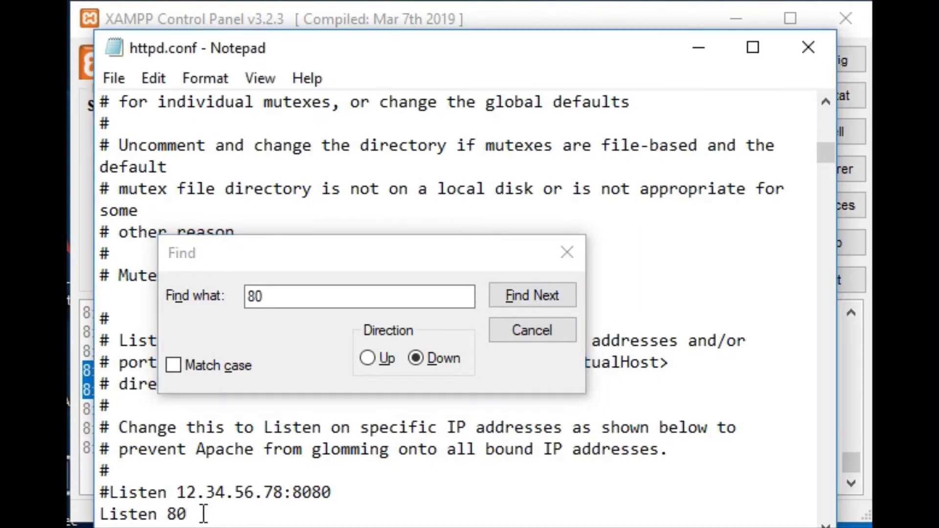
text(80)
click(538, 294)
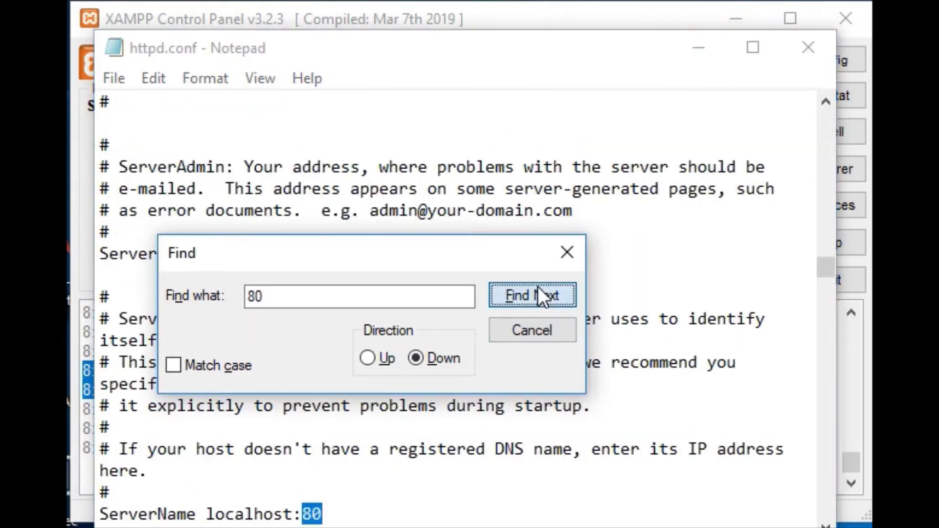
click(323, 514)
text(8)
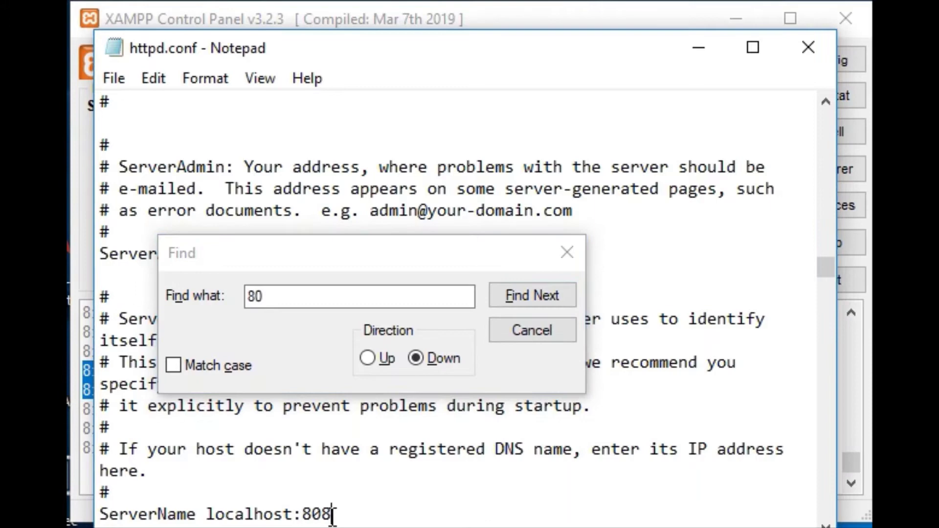
text(0)
click(534, 293)
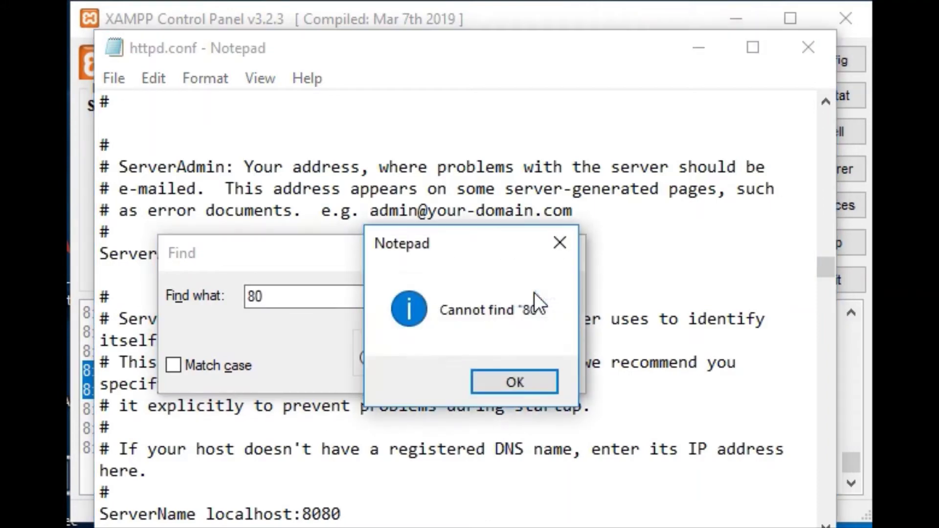
- Close the search, save httpd.conf and close Notepad
click(519, 380)
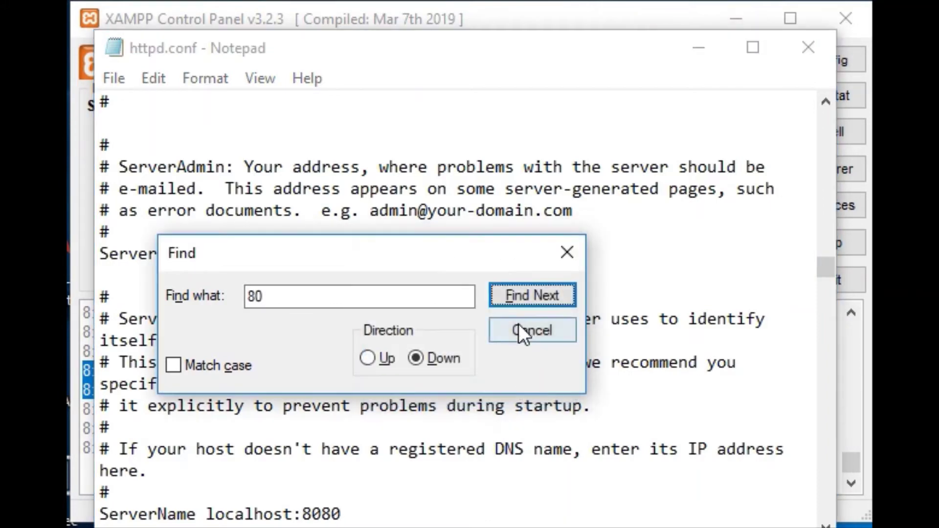
click(531, 330)
scroll(294, 221, up, 2)
drag(726, 102, 115, 117)
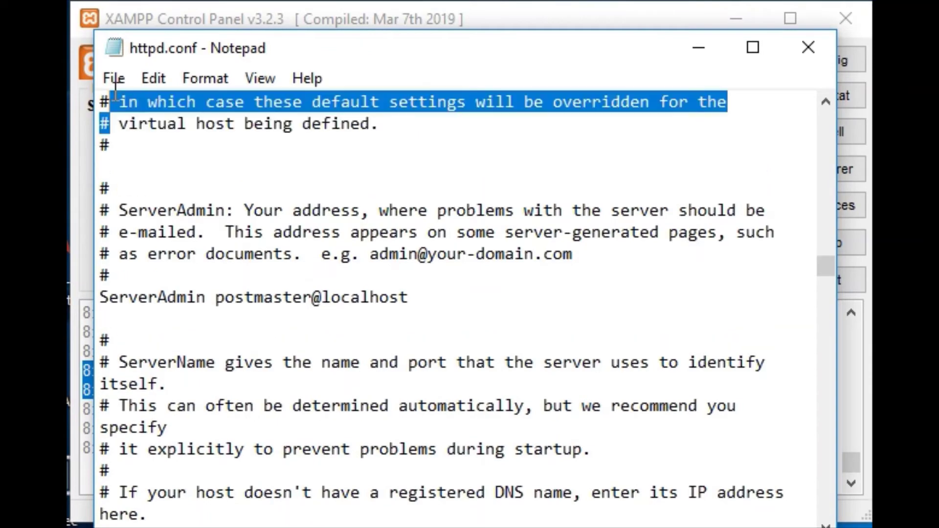
click(113, 80)
click(154, 155)
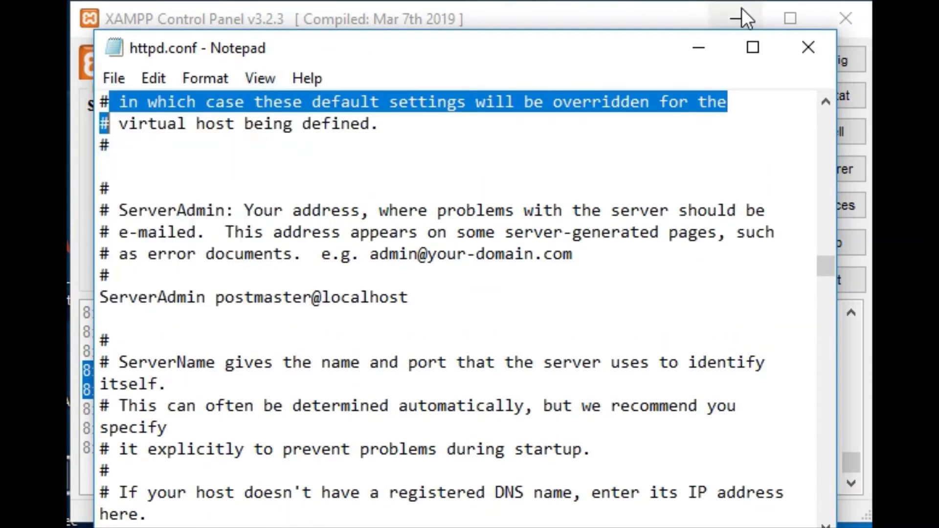
click(808, 48)
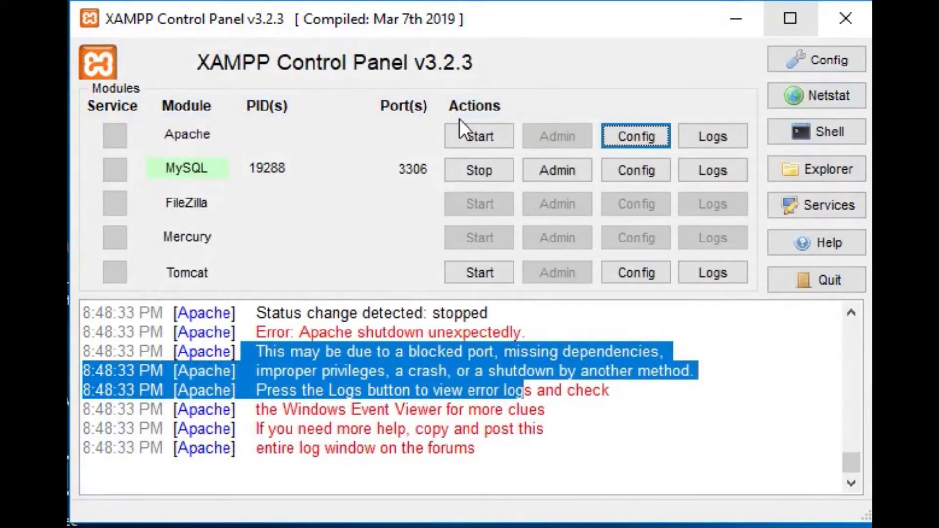
- Start Apache on ports 443 and 8080, check htdocs, then switch to Chrome's new tab
click(482, 137)
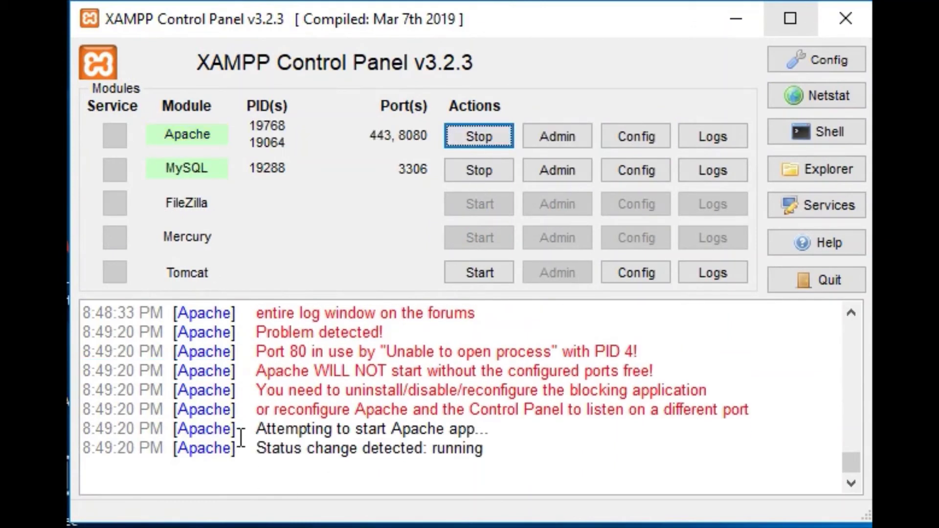
drag(254, 428, 485, 450)
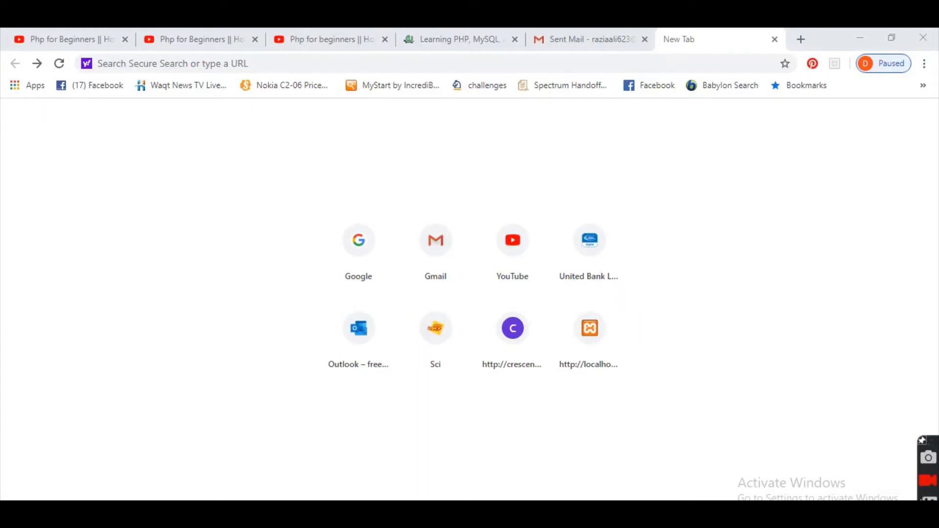
key(alt+Tab)
key(Tab)
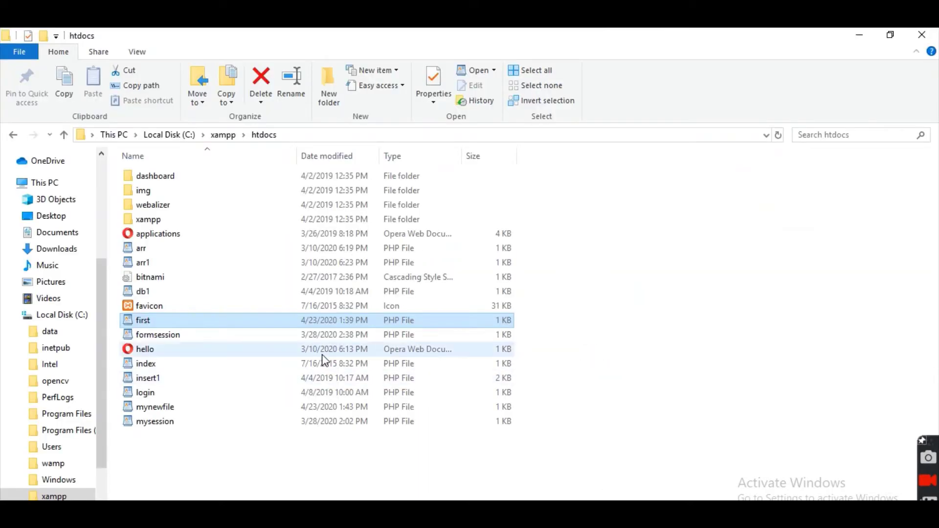
click(145, 320)
key(alt+Tab)
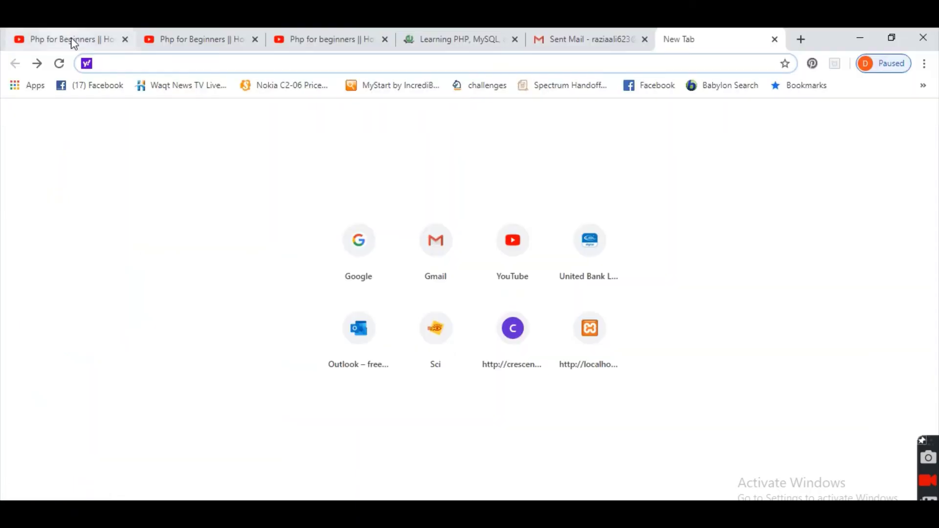
text(localh)
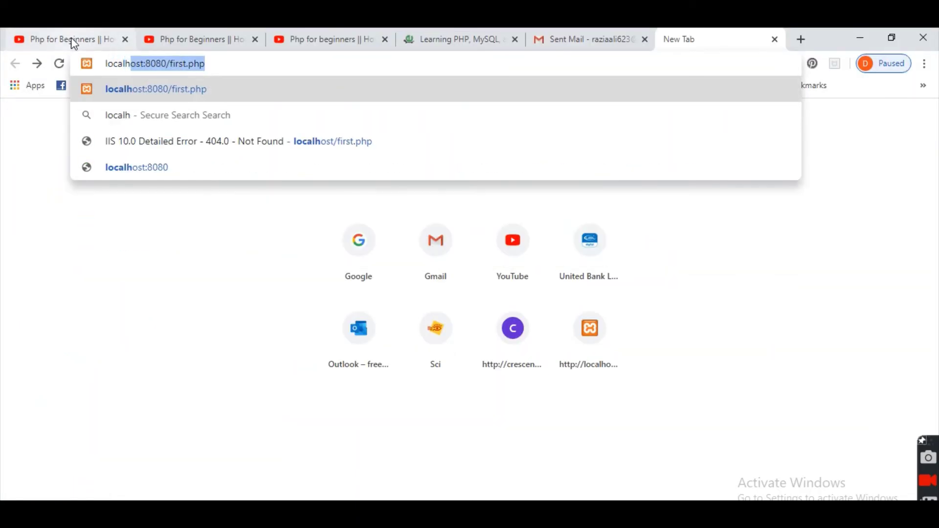
text(ost/)
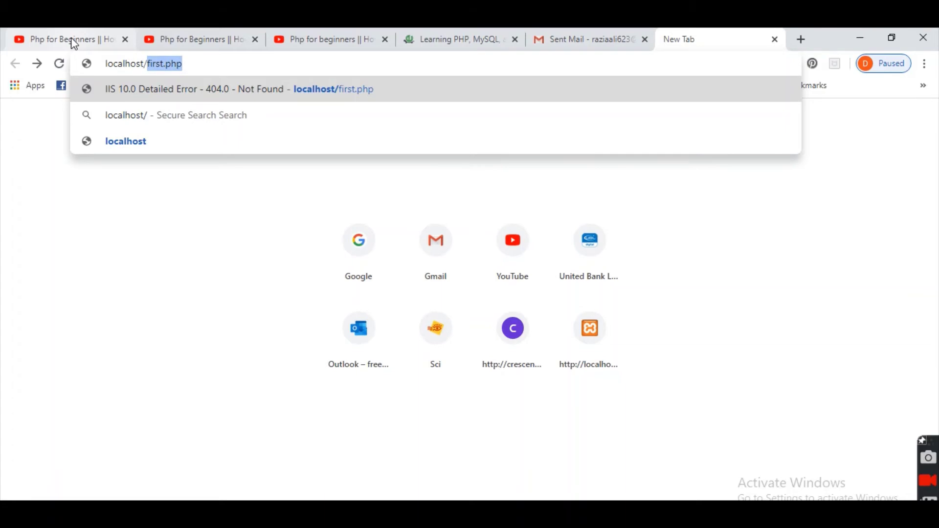
- Load localhost/first.php, note the IIS 404 error, and place the cursor after localhost
key(Return)
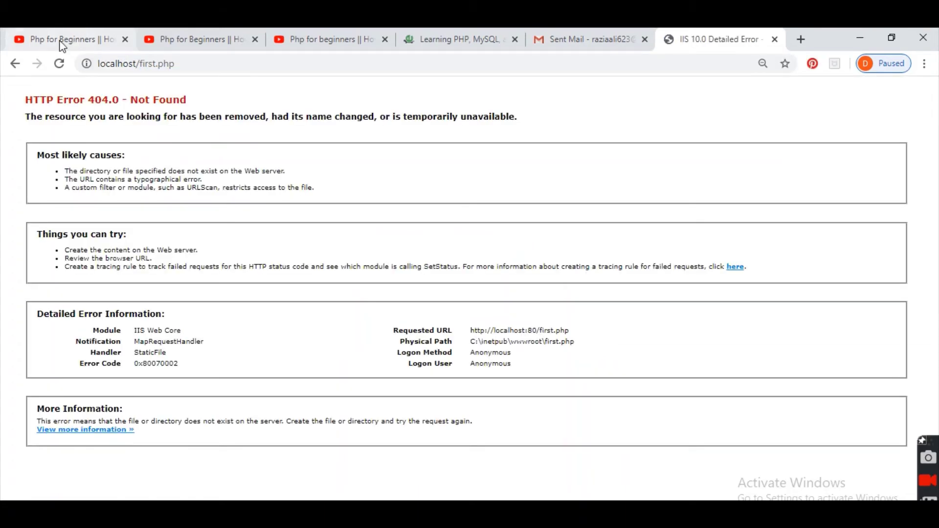
drag(23, 98, 198, 116)
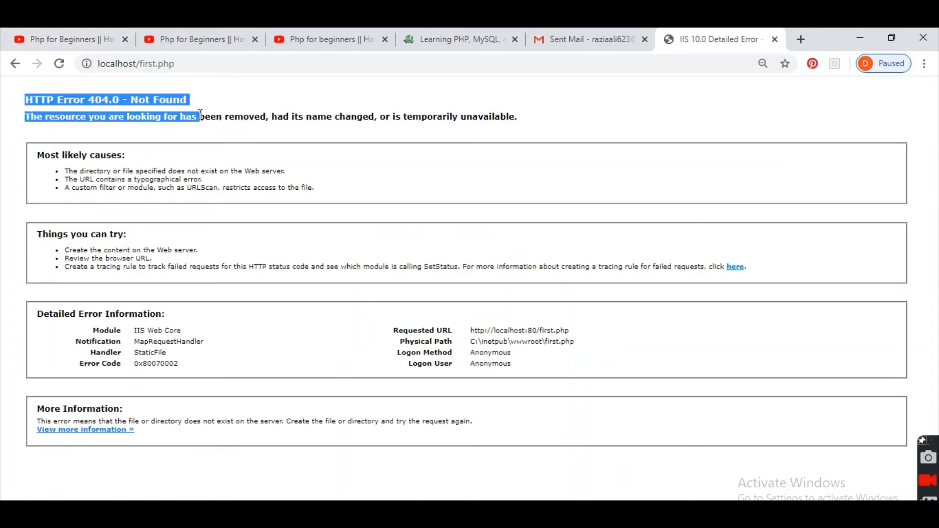
click(137, 64)
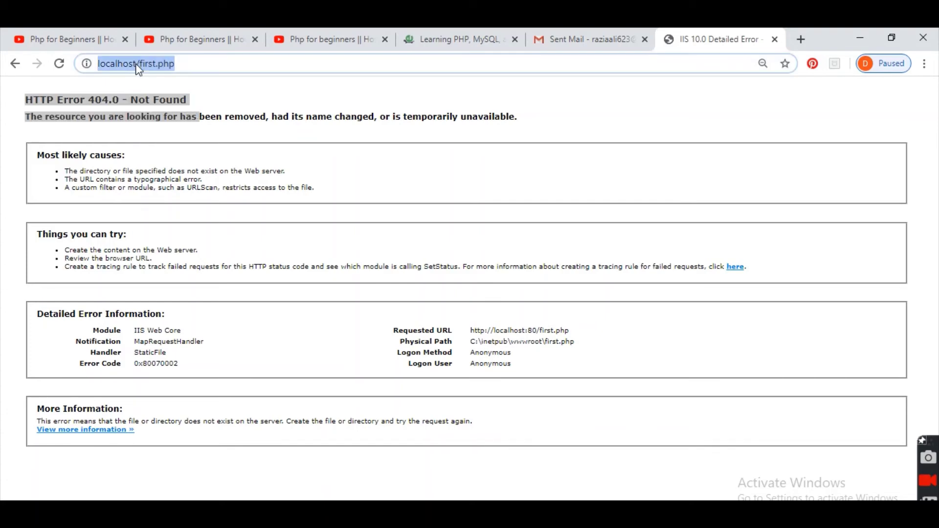
click(137, 63)
text(:)
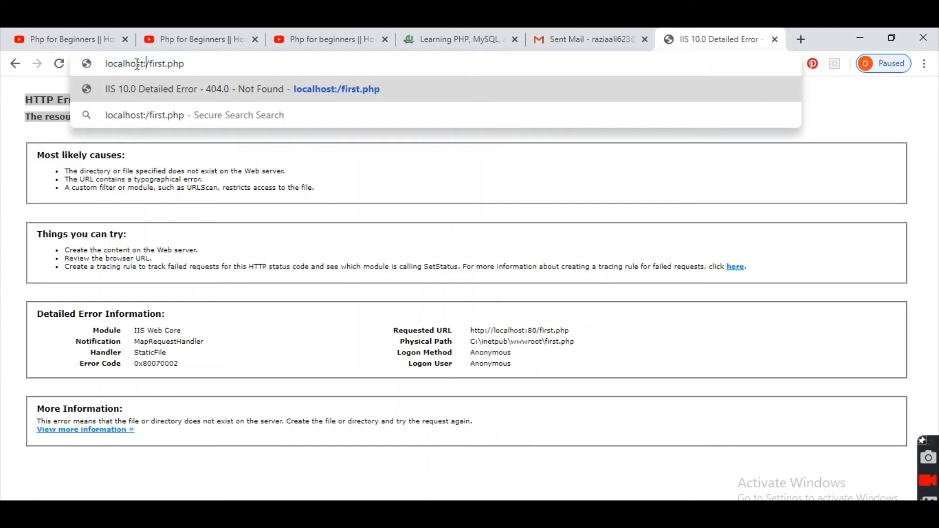
text(8080)
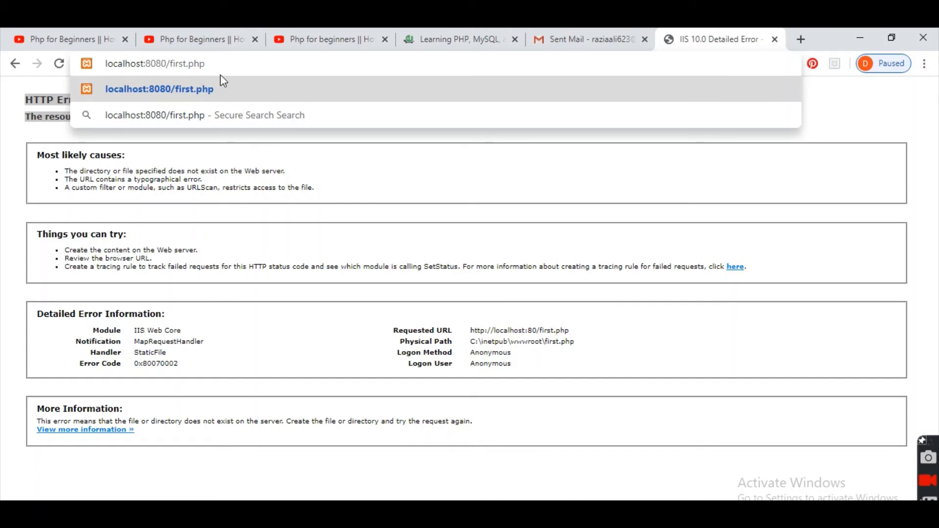
- Load localhost:8080/first.php to show the Firstname, Lastname, ID and Address form
drag(219, 64, 101, 66)
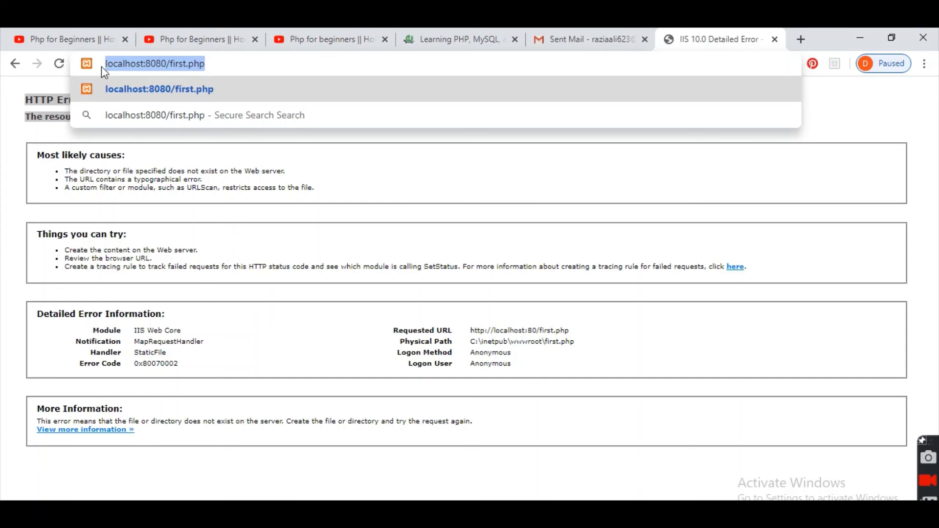
click(212, 62)
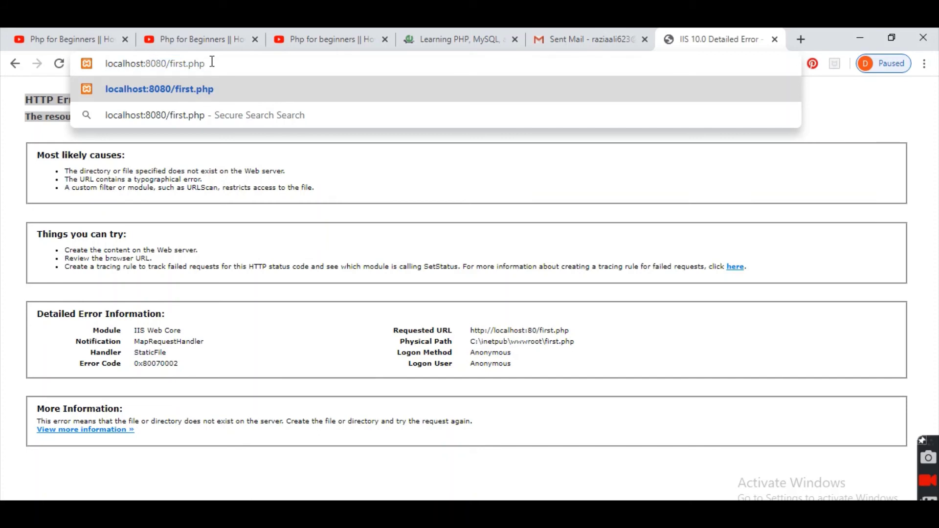
key(Return)
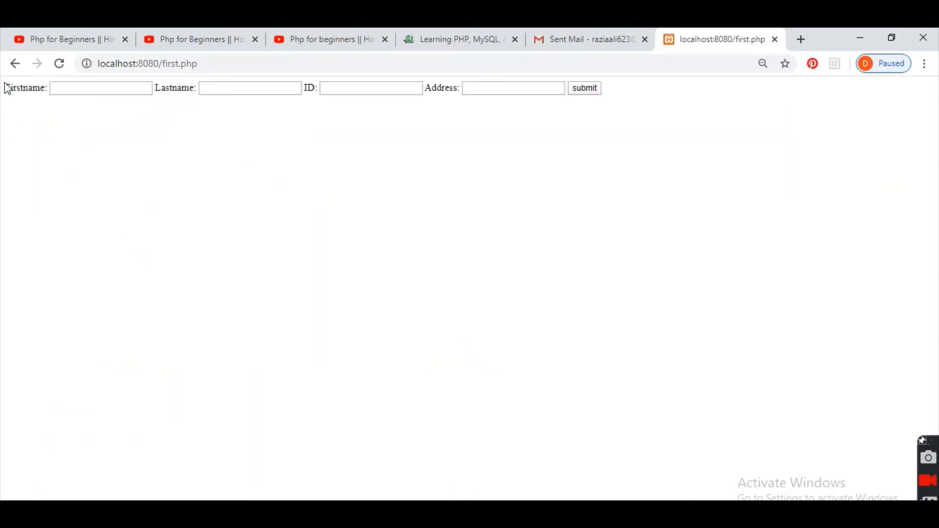
drag(3, 88, 469, 126)
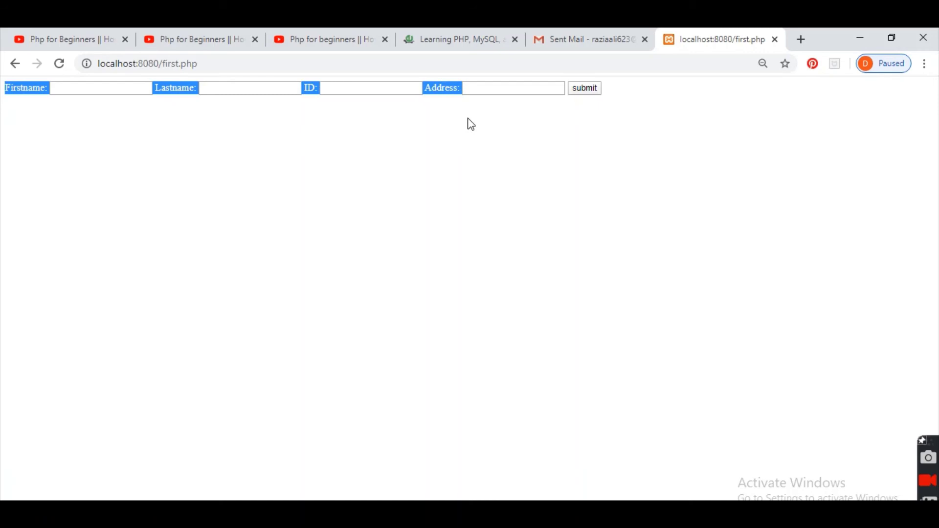
click(591, 160)
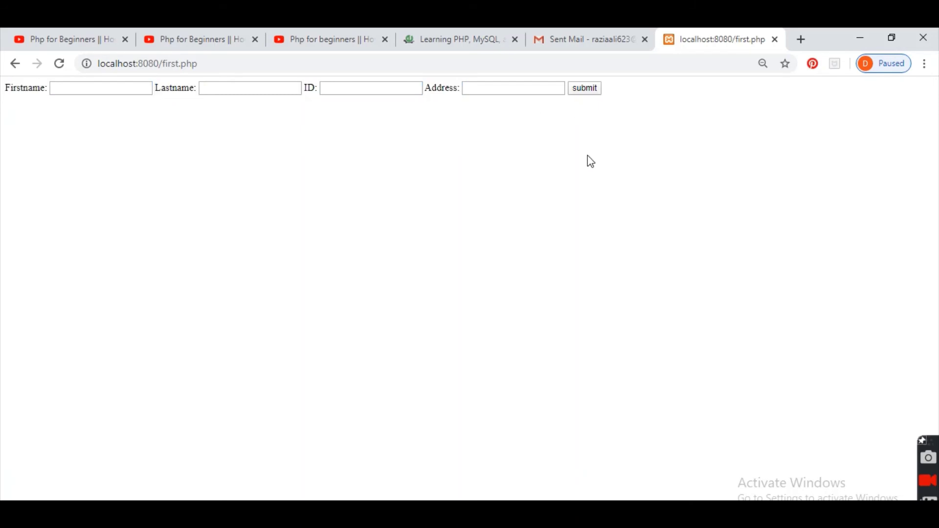